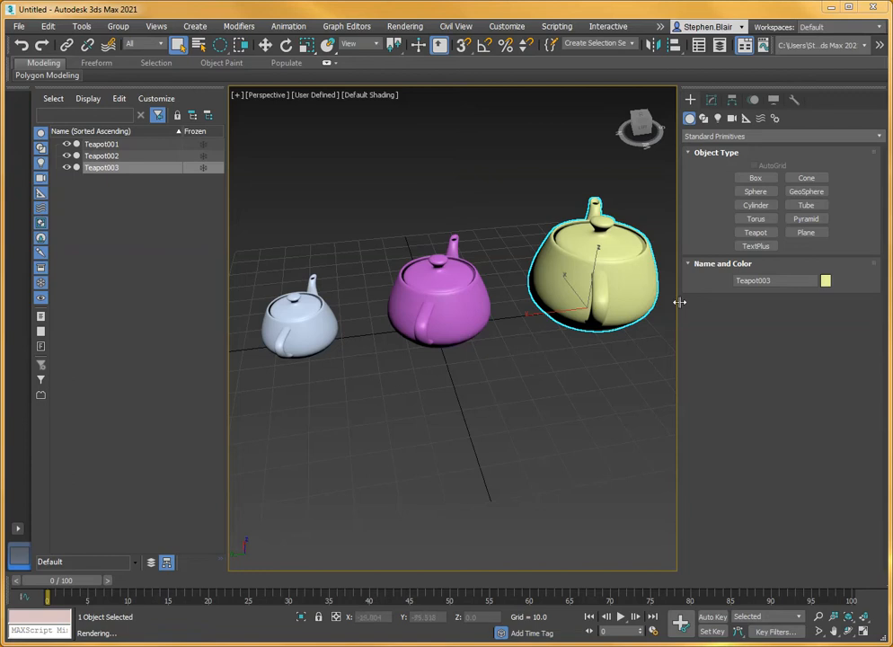
Step: Check the G-Buffer object ID of the largest teapot in its object properties
{"action": "right_click", "coordinate": [621, 303]}
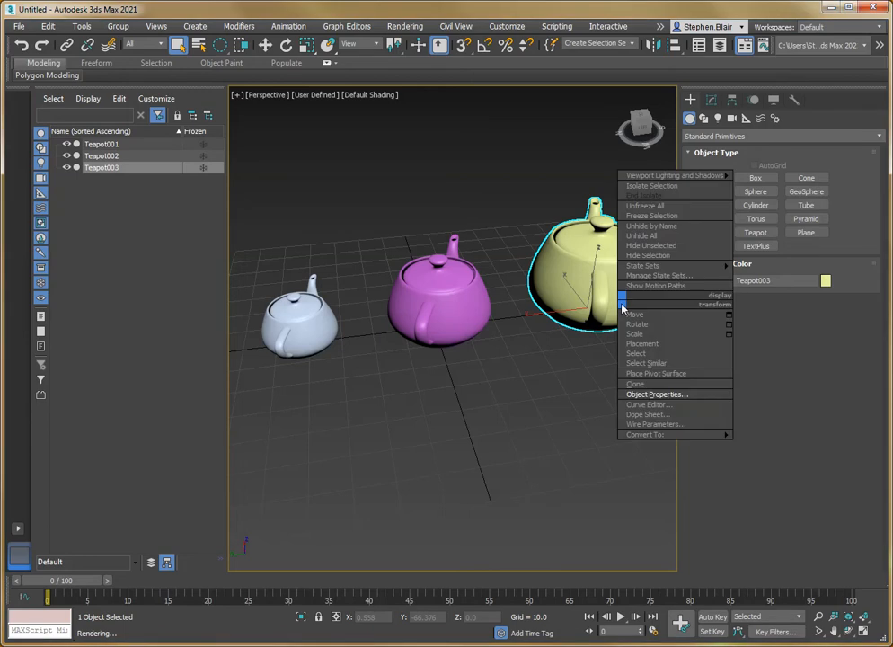
{"action": "left_click", "coordinate": [650, 396]}
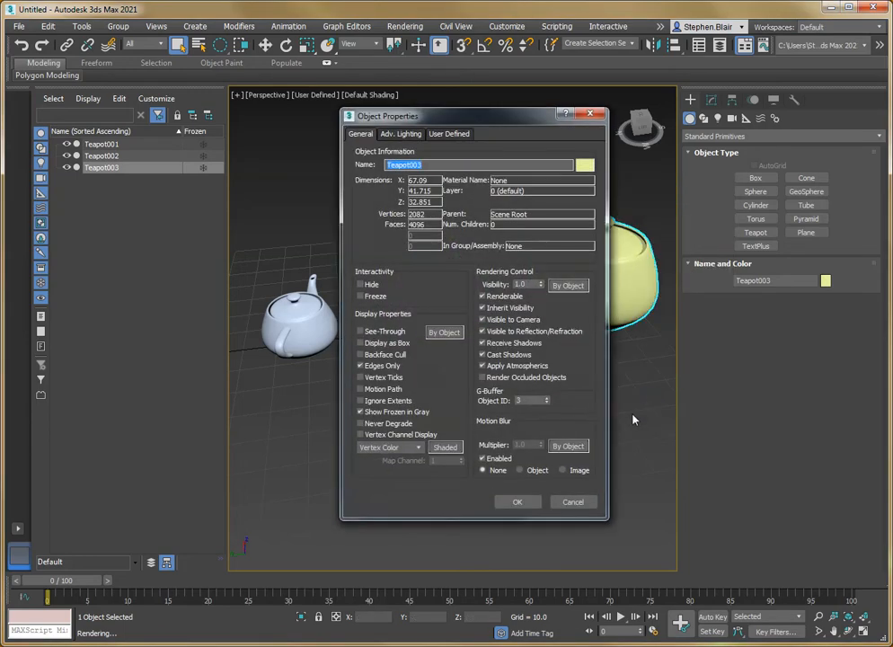
{"action": "left_click", "coordinate": [520, 502]}
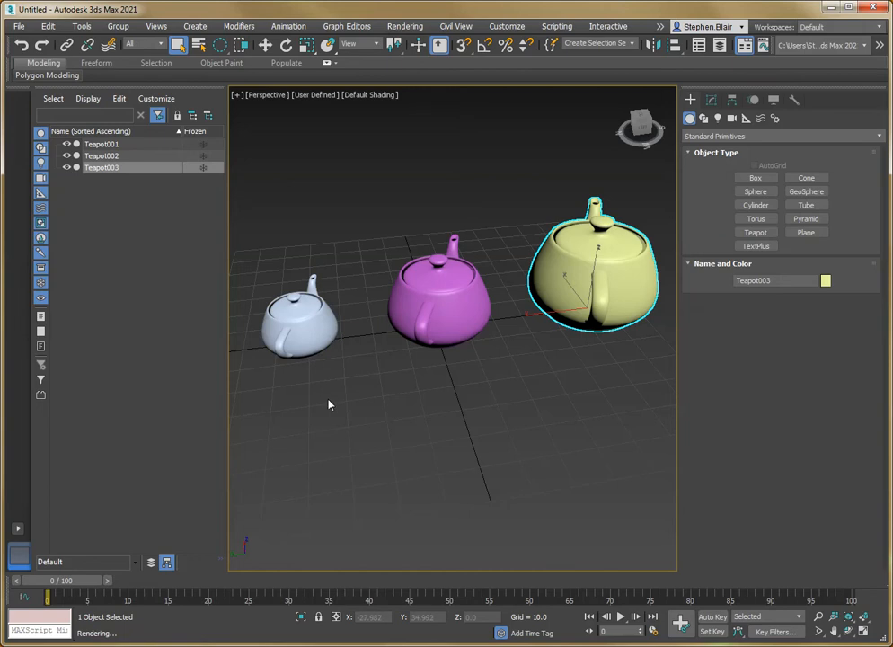
Step: Import the Arnold materials from object_id.ass into the current material editor view
{"action": "left_click", "coordinate": [660, 26]}
{"action": "mouse_move", "coordinate": [672, 75]}
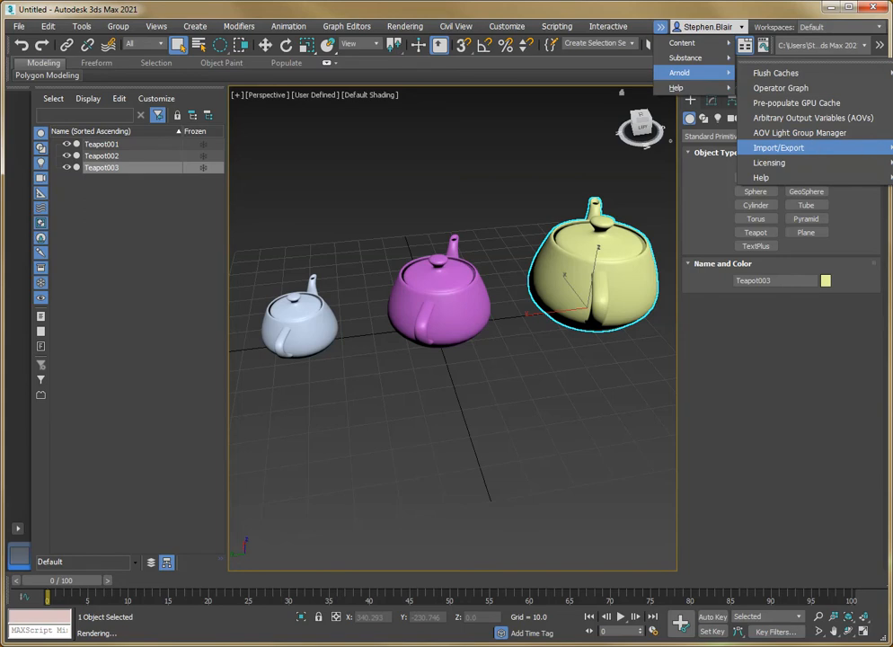
{"action": "left_click", "coordinate": [891, 162]}
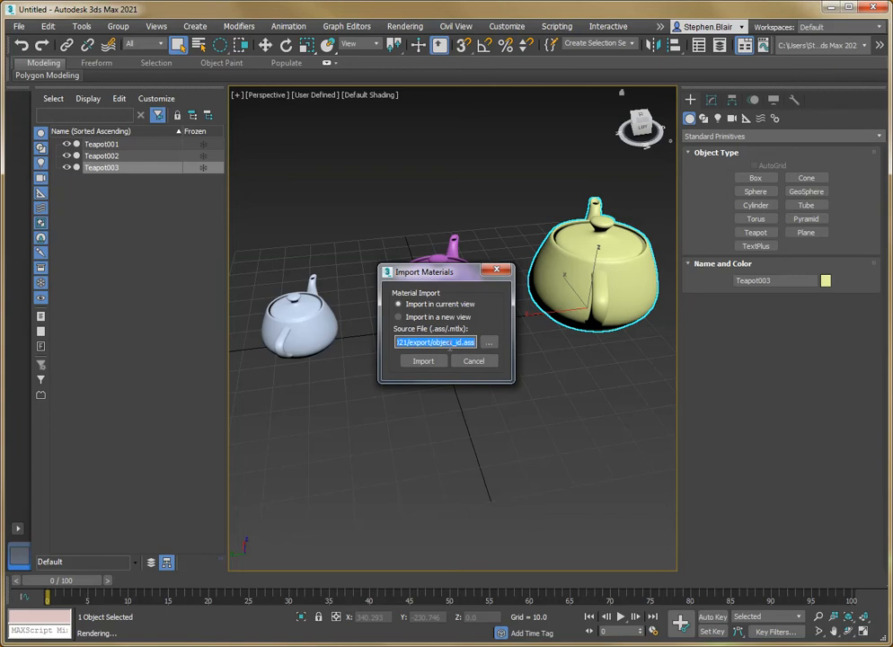
{"action": "left_click", "coordinate": [432, 363]}
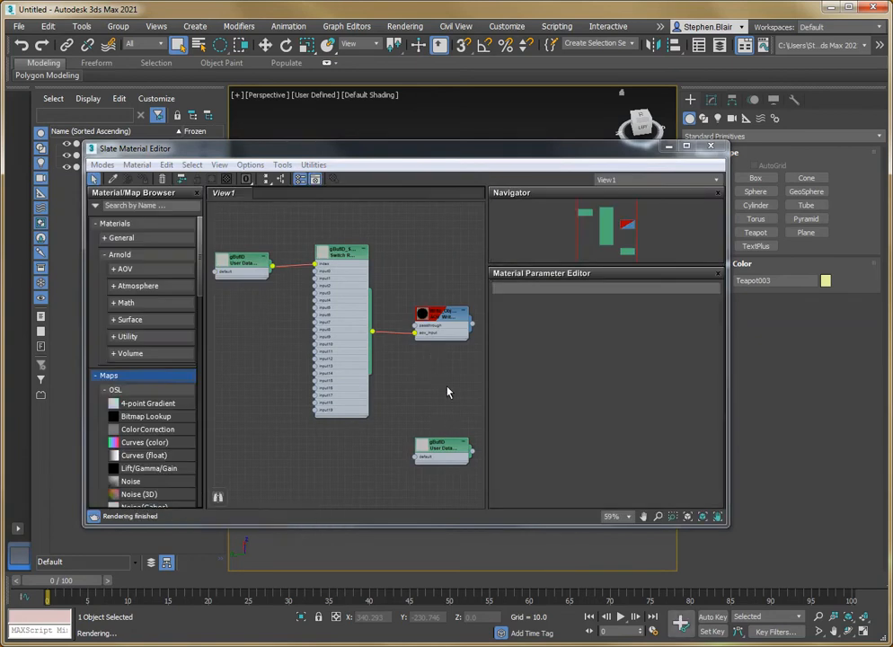
Step: Delete the unconnected gBufID node and move the Write_Object_ID_AOV node slightly higher in the graph
{"action": "double_click", "coordinate": [441, 444]}
{"action": "key", "text": "Delete"}
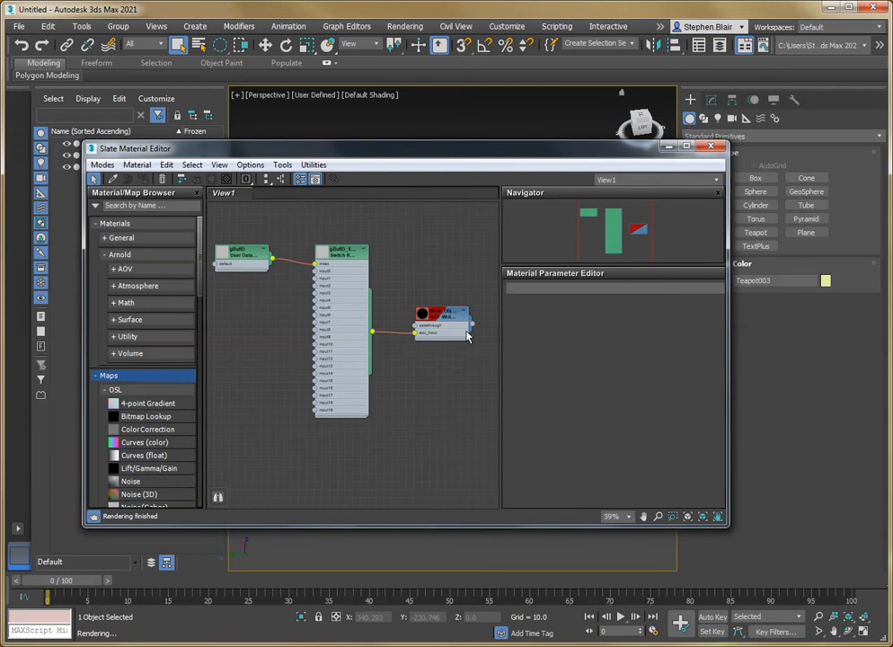
{"action": "left_click_drag", "start_coordinate": [441, 308], "coordinate": [435, 287]}
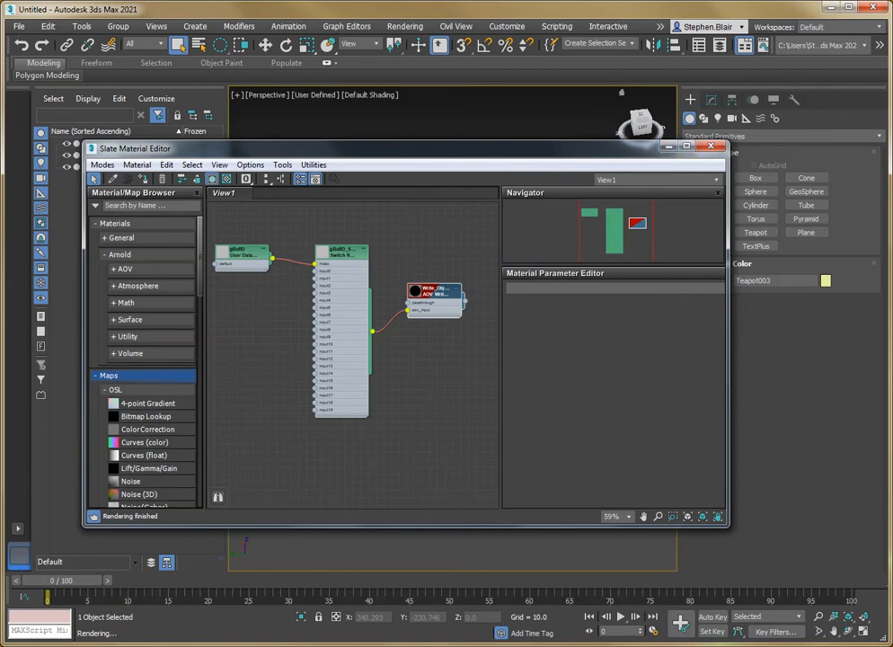
Step: Assign the Write_Object_ID_AOV material as an instance to the first material AOV shader slot in the Arnold render setup
{"action": "key", "text": "F10"}
{"action": "left_click_drag", "start_coordinate": [332, 74], "coordinate": [602, 113]}
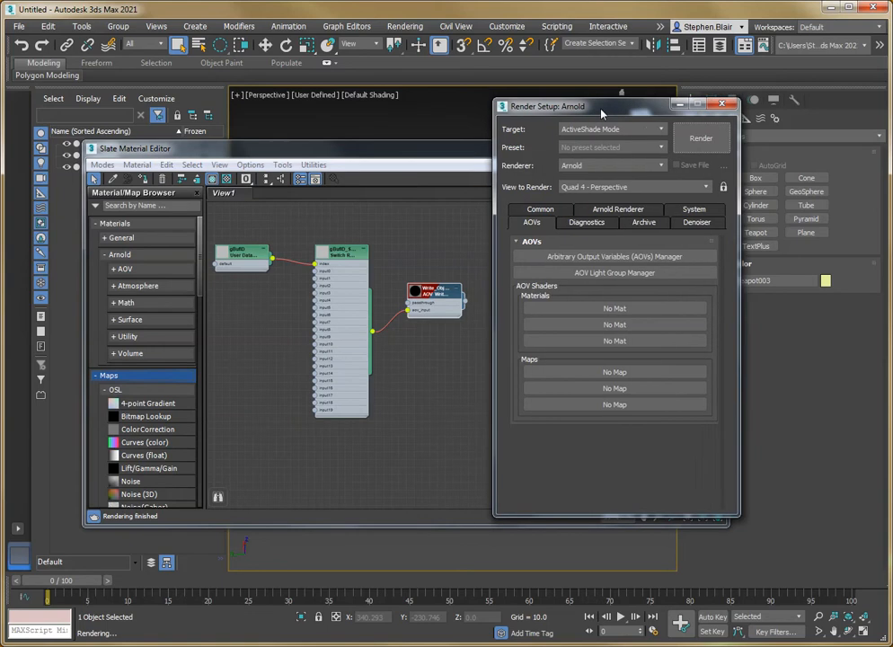
{"action": "left_click", "coordinate": [465, 308]}
{"action": "left_click_drag", "start_coordinate": [600, 113], "coordinate": [725, 132]}
{"action": "left_click", "coordinate": [561, 366]}
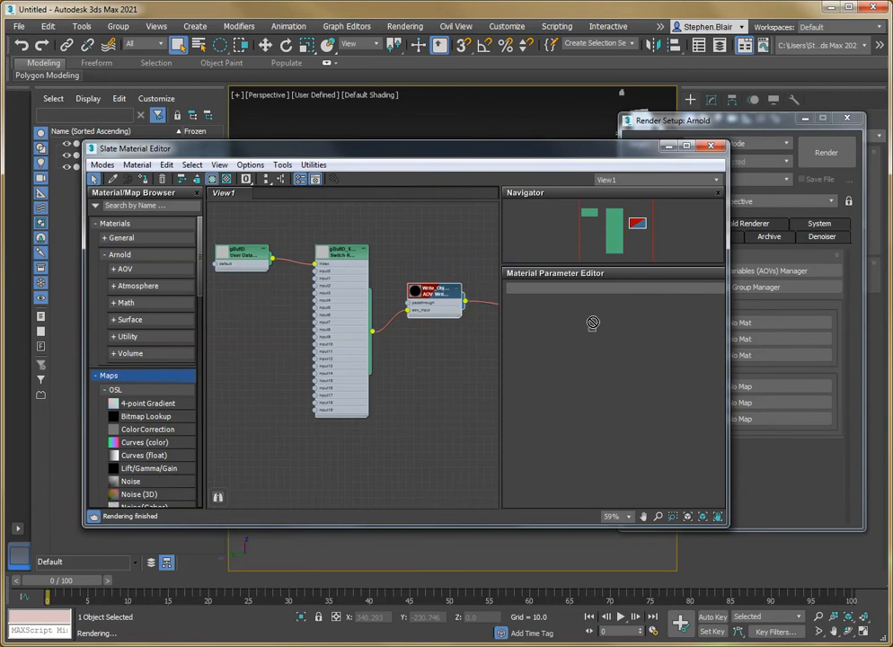
{"action": "left_click", "coordinate": [744, 321]}
{"action": "left_click_drag", "start_coordinate": [745, 321], "coordinate": [745, 322]}
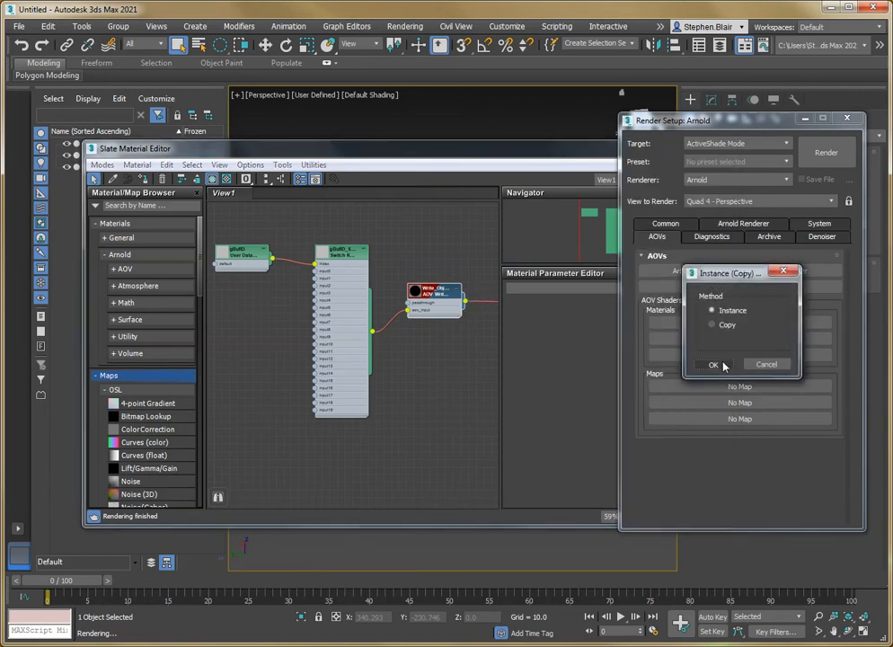
{"action": "left_click", "coordinate": [716, 364]}
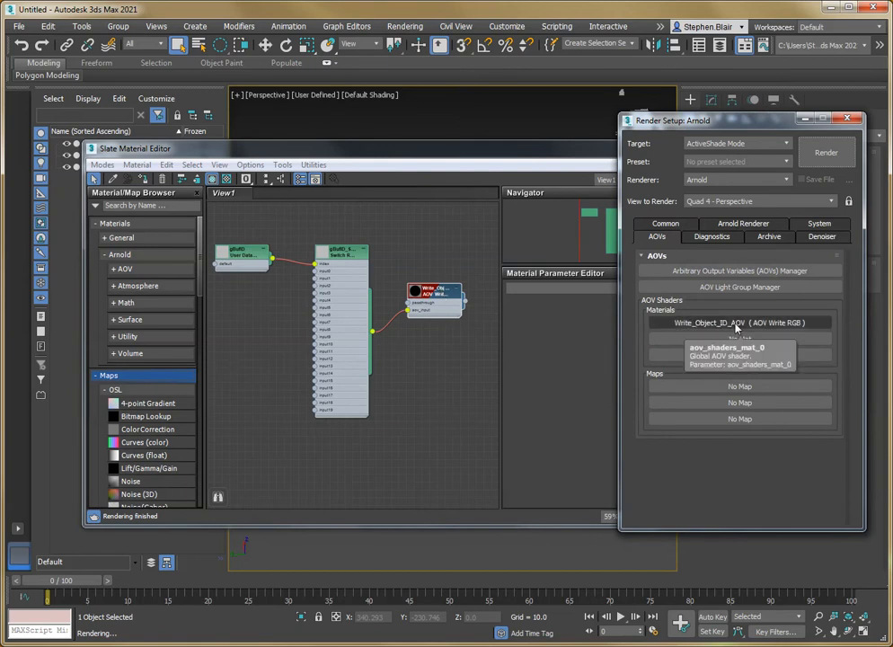
Step: Add an EXR output file in the AOV manager and put the main RGBA AOV in it
{"action": "left_click_drag", "start_coordinate": [678, 125], "coordinate": [294, 117]}
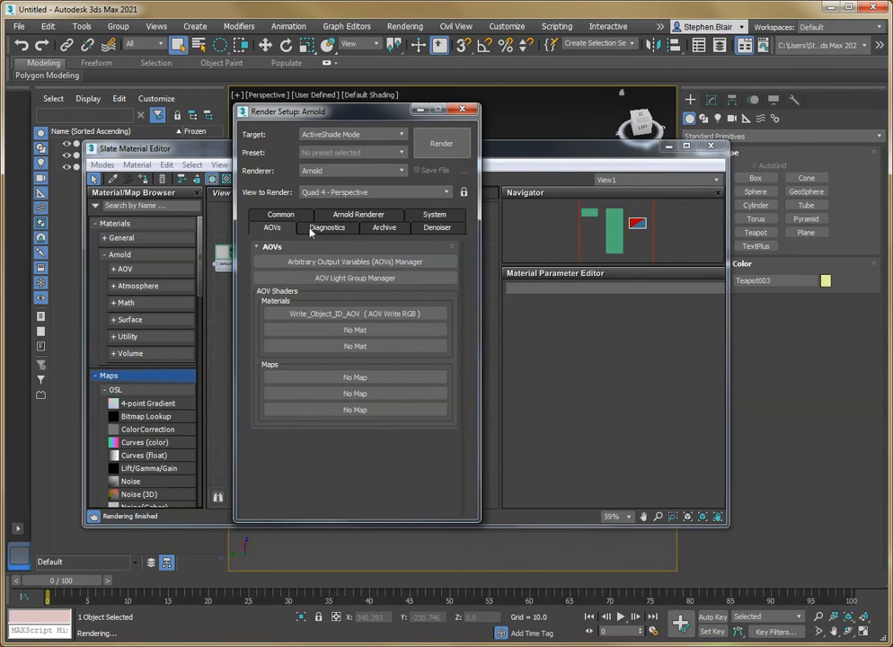
{"action": "left_click", "coordinate": [327, 262]}
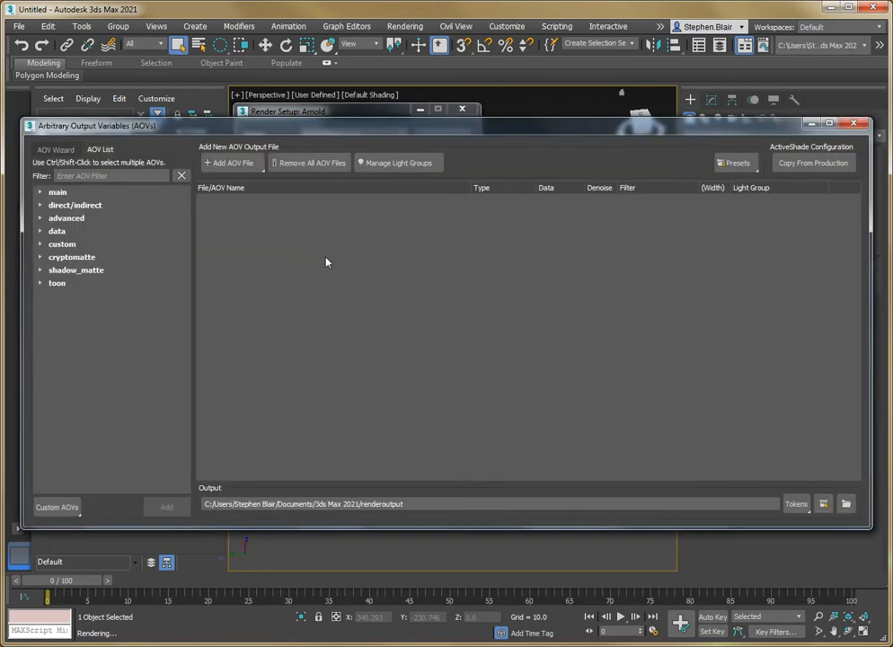
{"action": "left_click", "coordinate": [231, 162]}
{"action": "left_click", "coordinate": [235, 217]}
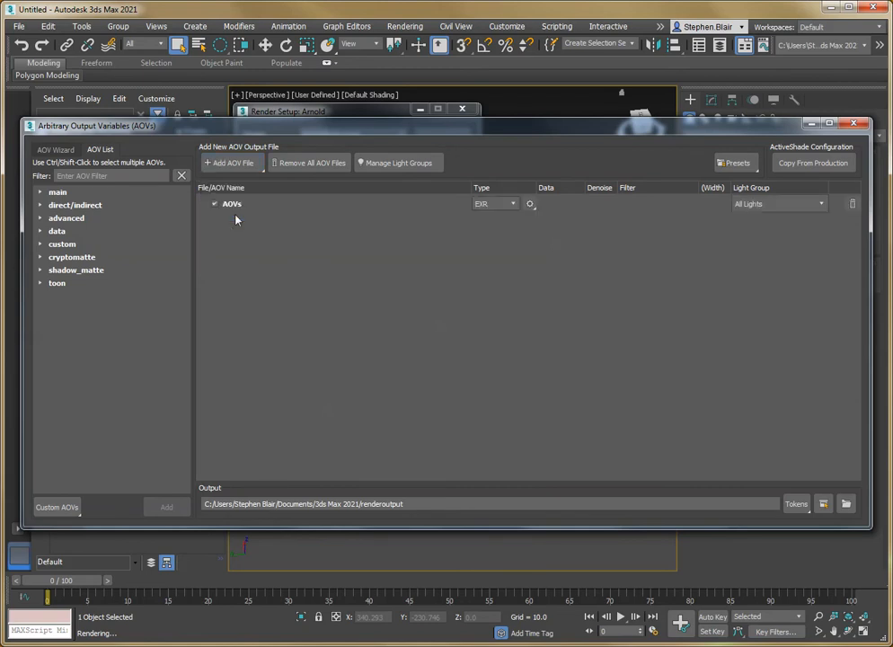
{"action": "left_click", "coordinate": [38, 193]}
{"action": "left_click_drag", "start_coordinate": [88, 204], "coordinate": [249, 210]}
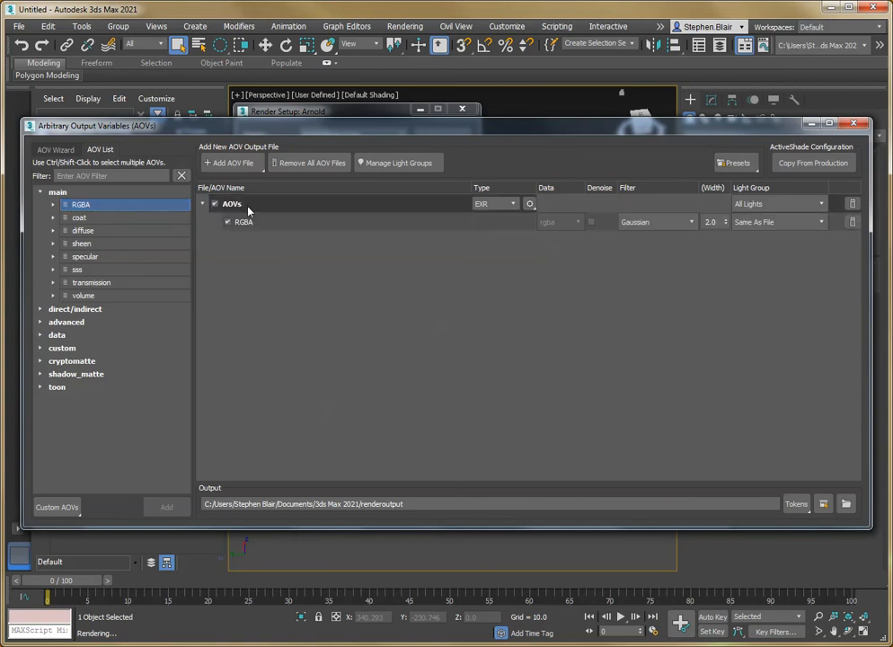
Step: Review the render output settings among the common render parameters and return to the AOV manager
{"action": "left_click", "coordinate": [269, 111]}
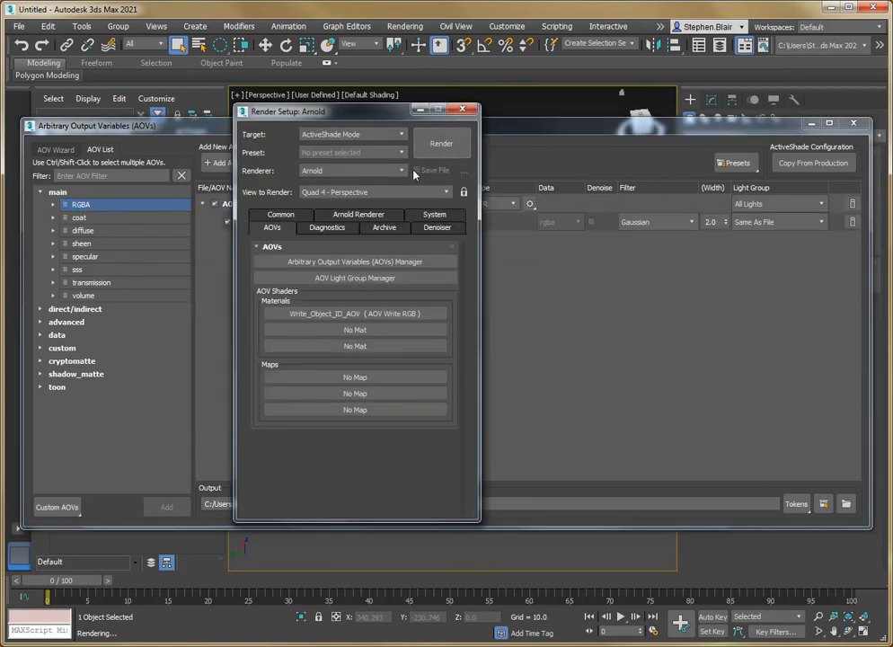
{"action": "left_click", "coordinate": [285, 214]}
{"action": "scroll", "coordinate": [308, 422], "scroll_direction": "down", "scroll_amount": 4}
{"action": "scroll", "coordinate": [308, 423], "scroll_direction": "down", "scroll_amount": 3}
{"action": "scroll", "coordinate": [309, 442], "scroll_direction": "down", "scroll_amount": 1}
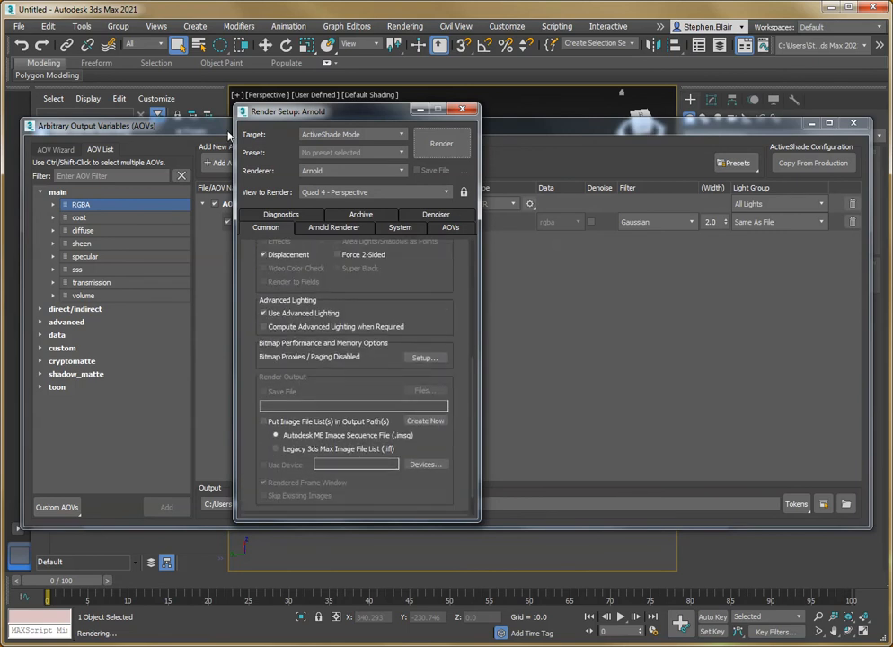
{"action": "left_click", "coordinate": [228, 135]}
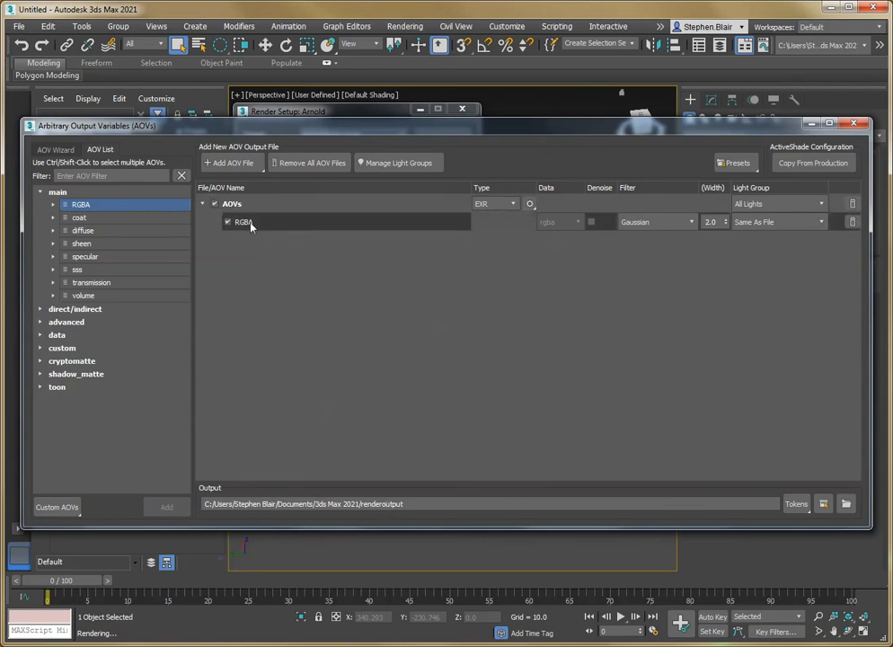
Step: Create a custom AOV named object_id and add it to the AOVs output file
{"action": "left_click", "coordinate": [60, 507]}
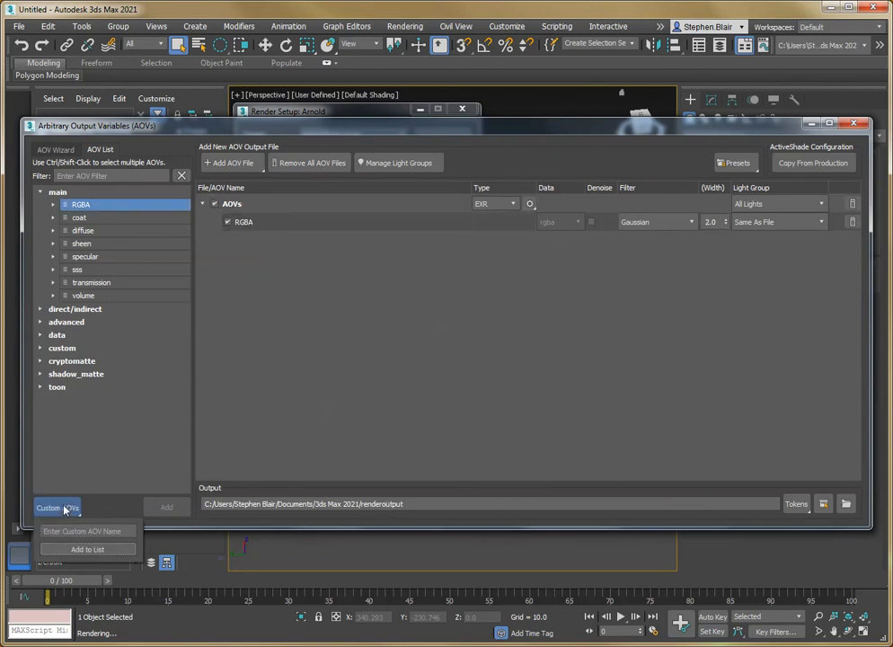
{"action": "left_click", "coordinate": [69, 530]}
{"action": "type", "text": "o"}
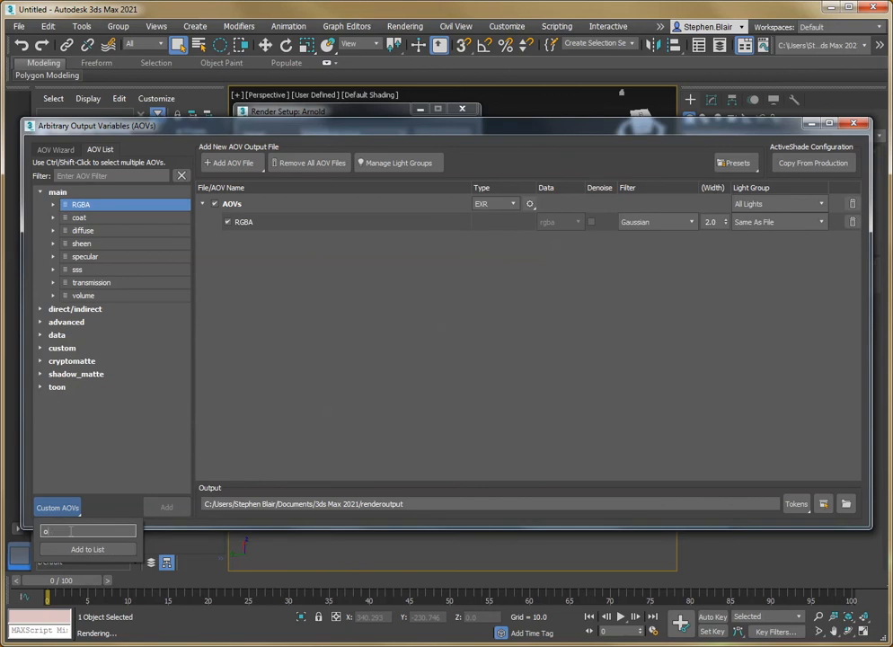
{"action": "type", "text": "bject_id"}
{"action": "left_click", "coordinate": [89, 549]}
{"action": "left_click_drag", "start_coordinate": [126, 256], "coordinate": [281, 211]}
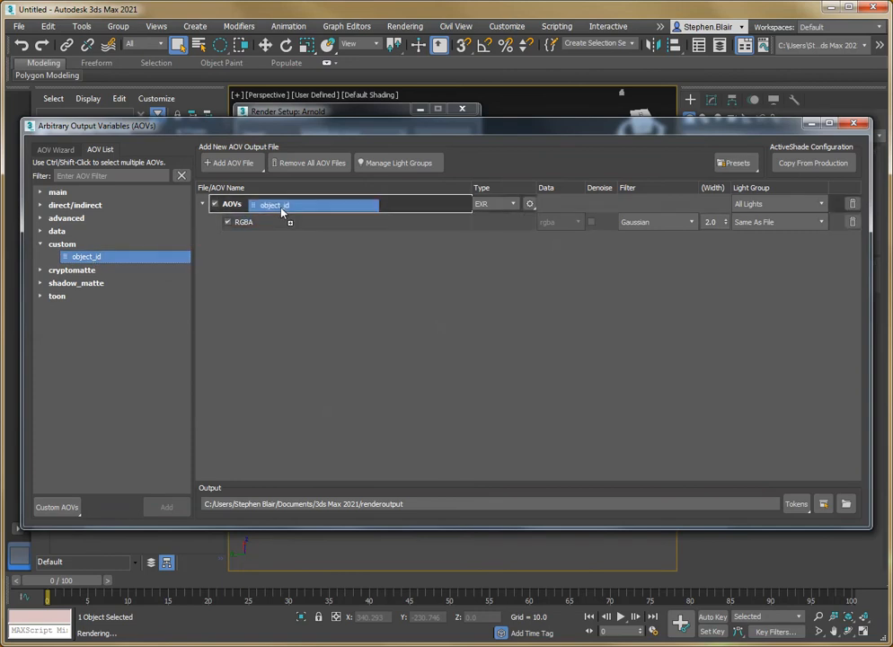
{"action": "left_click_drag", "start_coordinate": [281, 211], "coordinate": [279, 210]}
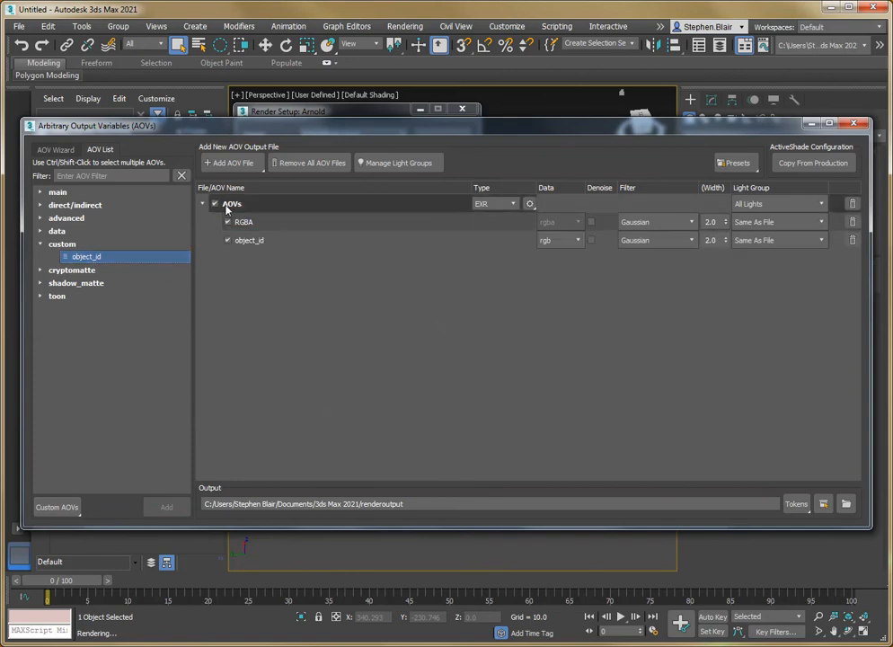
Step: Render the scene in ActiveShade and display the object_id AOV
{"action": "left_click", "coordinate": [312, 112]}
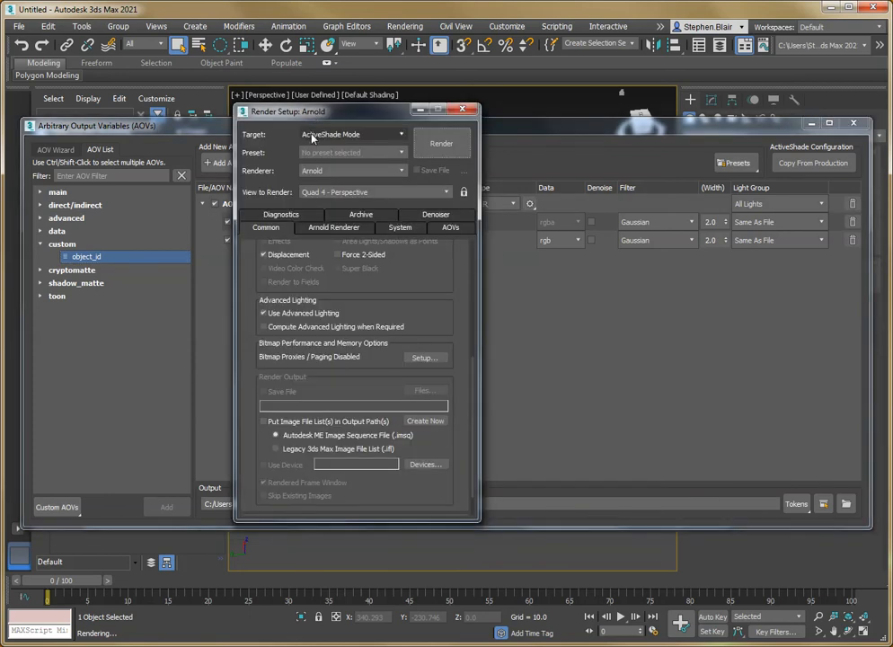
{"action": "left_click", "coordinate": [444, 145]}
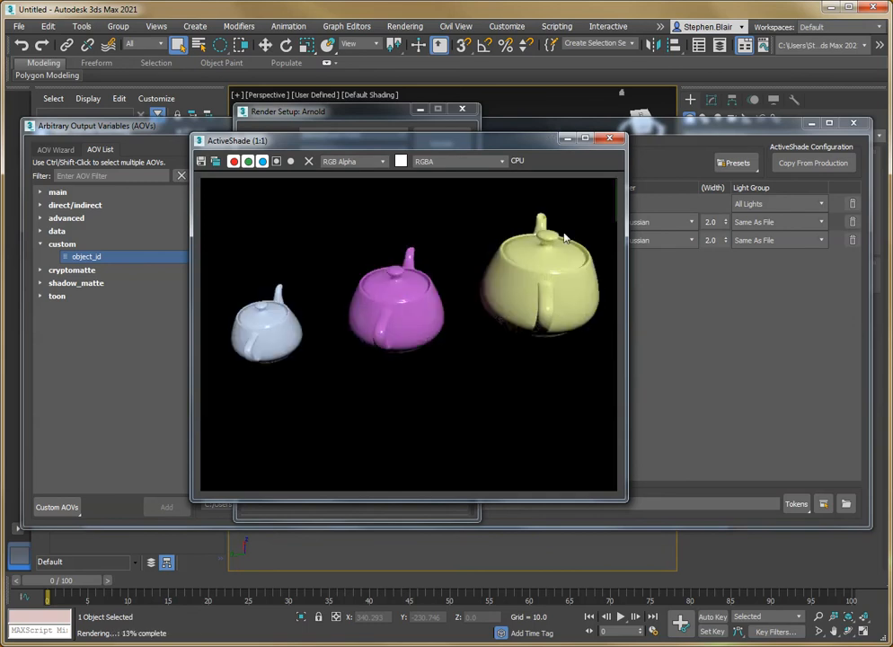
{"action": "left_click", "coordinate": [456, 161]}
{"action": "left_click", "coordinate": [451, 183]}
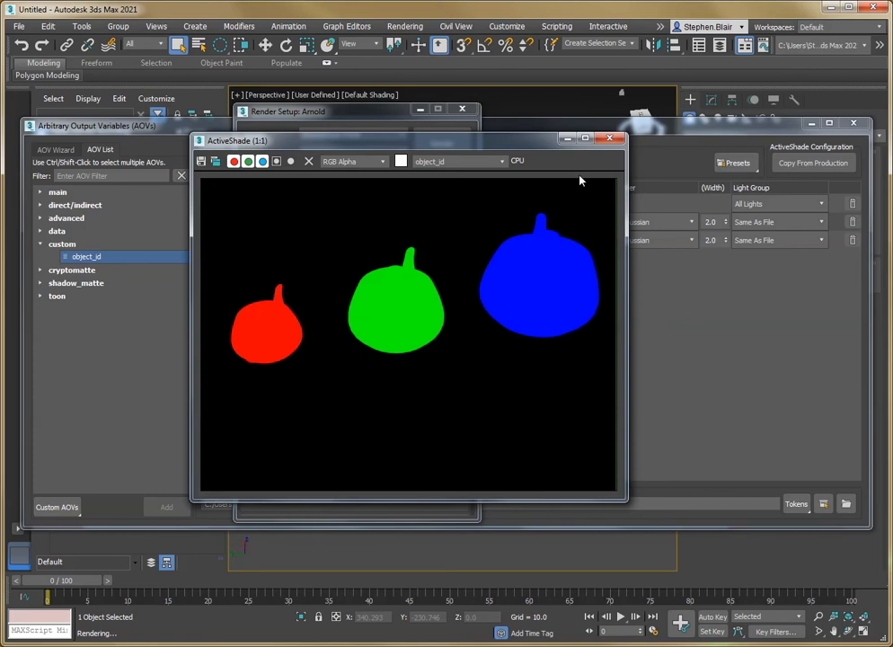
Step: Minimize the render windows and inspect the AOV name parameter of the Write_Object_ID_AOV node in the material editor
{"action": "left_click", "coordinate": [566, 139]}
{"action": "left_click", "coordinate": [419, 109]}
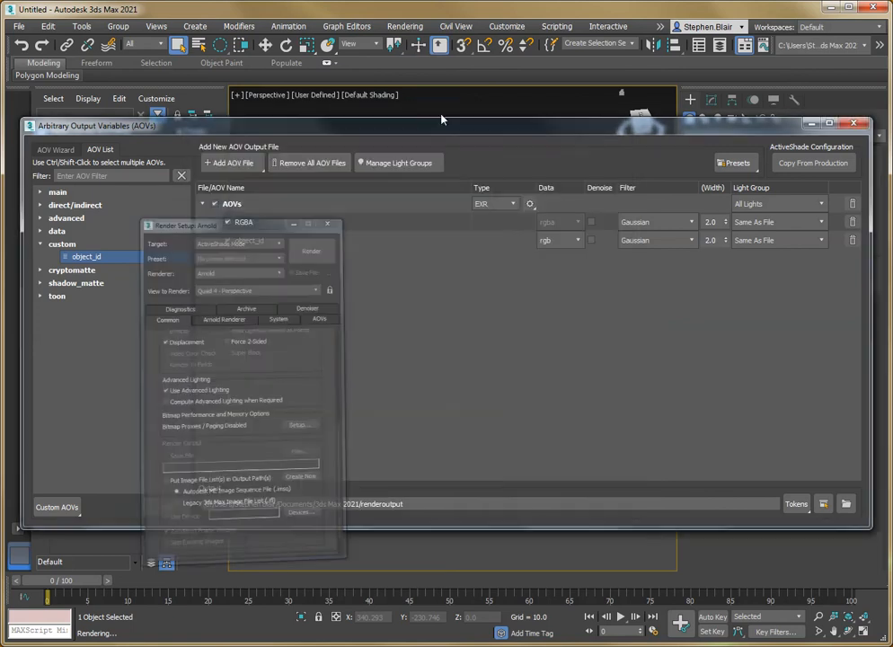
{"action": "left_click", "coordinate": [810, 124]}
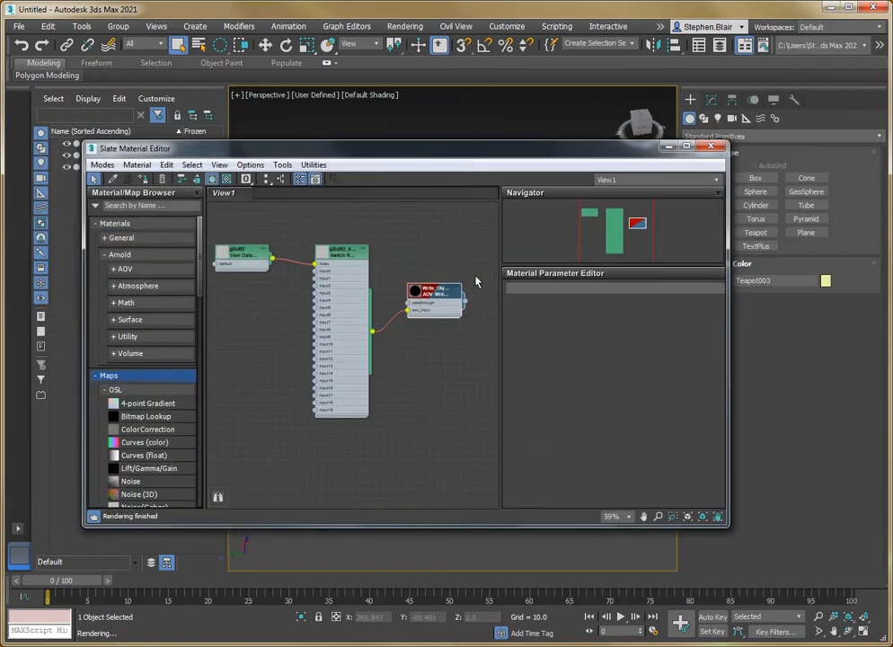
{"action": "double_click", "coordinate": [437, 301]}
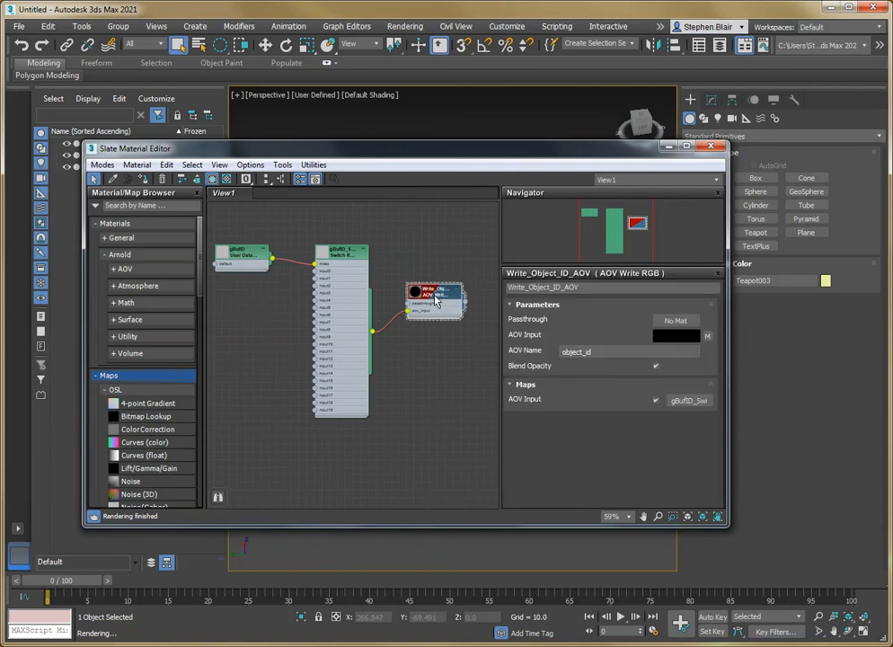
{"action": "scroll", "coordinate": [437, 301], "scroll_direction": "up", "scroll_amount": 3}
{"action": "scroll", "coordinate": [437, 301], "scroll_direction": "up", "scroll_amount": 1}
{"action": "left_click", "coordinate": [434, 296]}
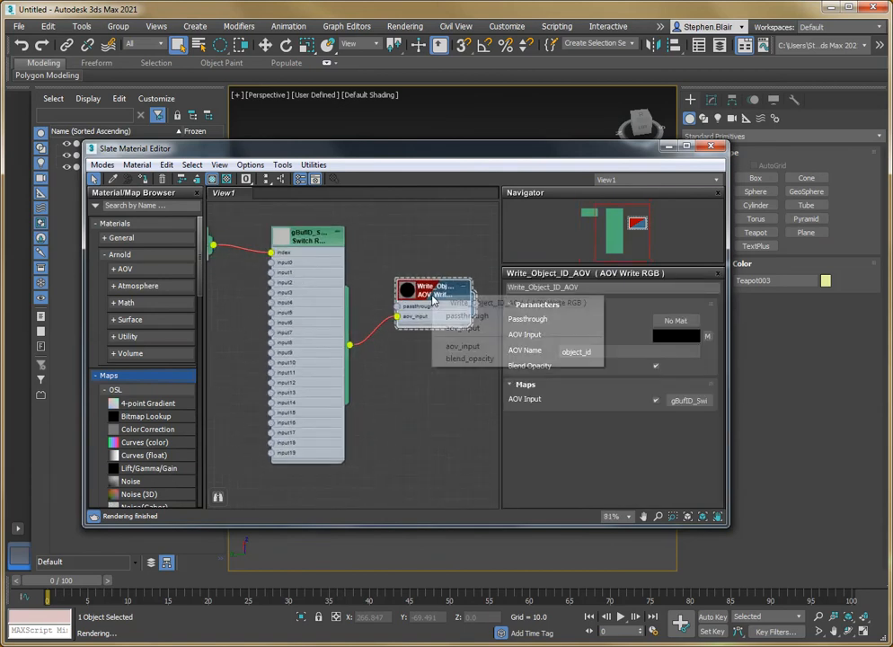
{"action": "left_click", "coordinate": [435, 296]}
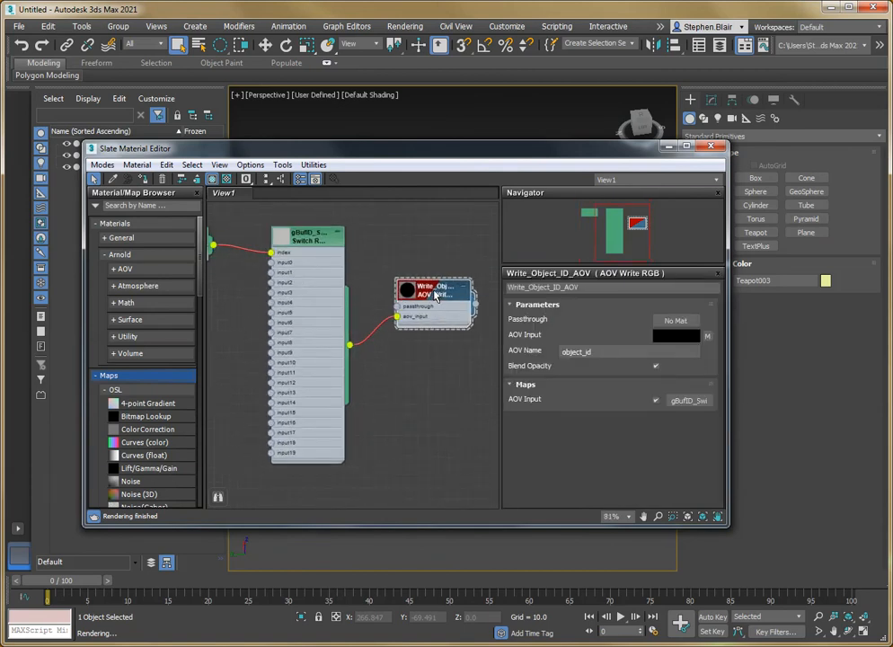
{"action": "double_click", "coordinate": [563, 352]}
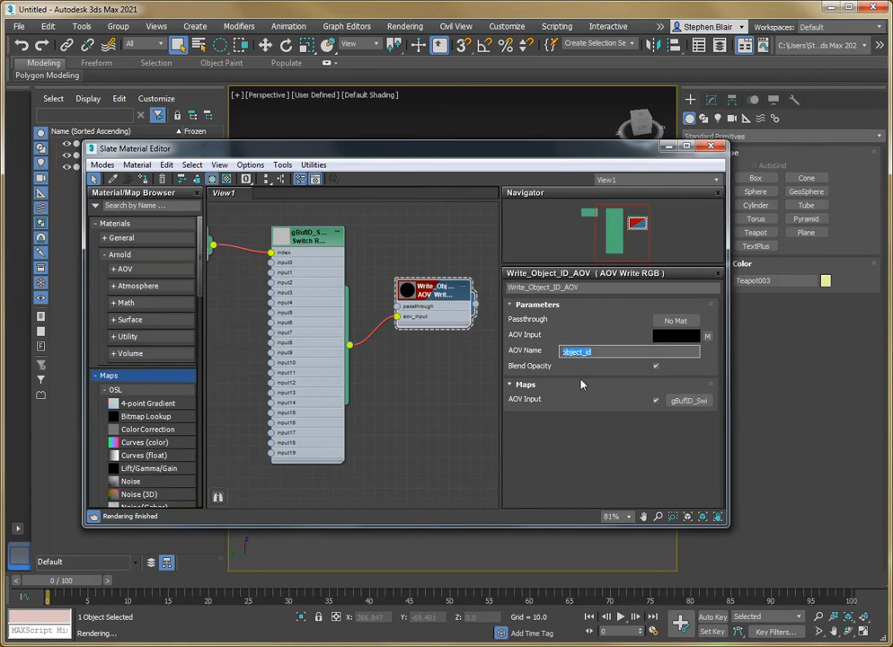
Step: Inspect the colors of the gBufID_Switch node and the attribute name of the gBufID user data node
{"action": "left_click", "coordinate": [305, 236]}
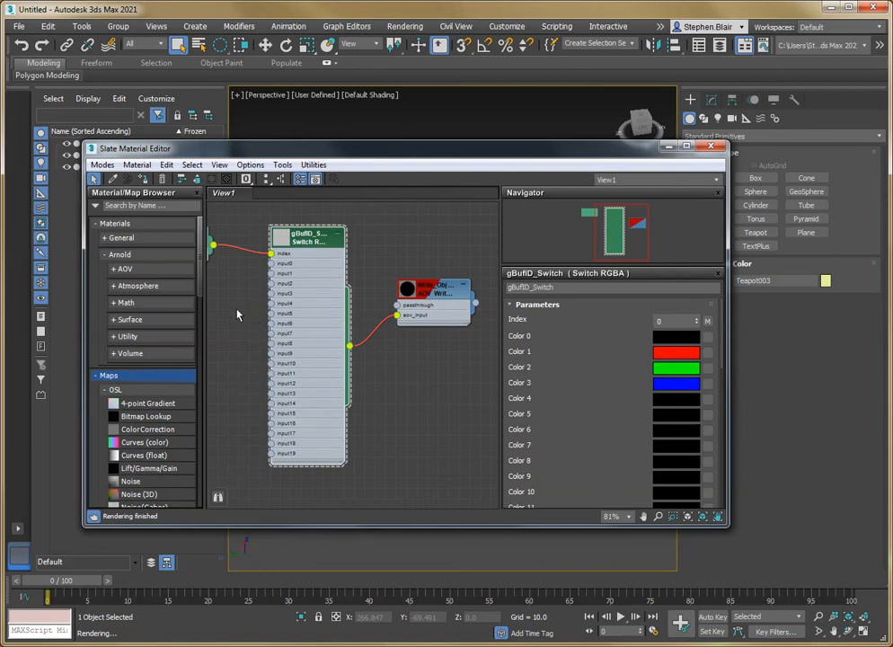
{"action": "mouse_move", "coordinate": [245, 273]}
{"action": "middle_mouse_down"}
{"action": "mouse_move", "coordinate": [308, 273]}
{"action": "mouse_move", "coordinate": [259, 265]}
{"action": "middle_mouse_up"}
{"action": "left_click", "coordinate": [261, 246]}
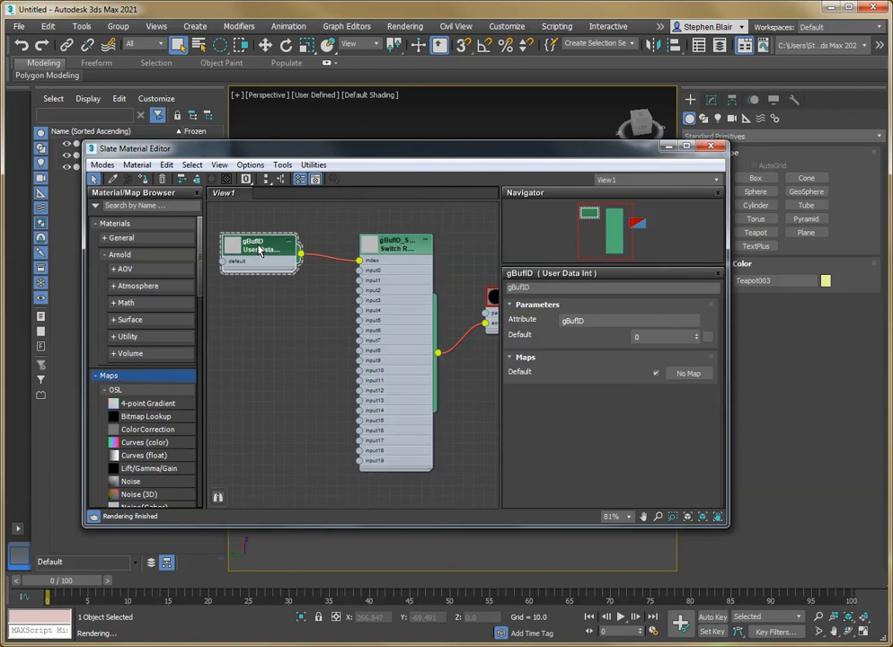
{"action": "left_click", "coordinate": [601, 320]}
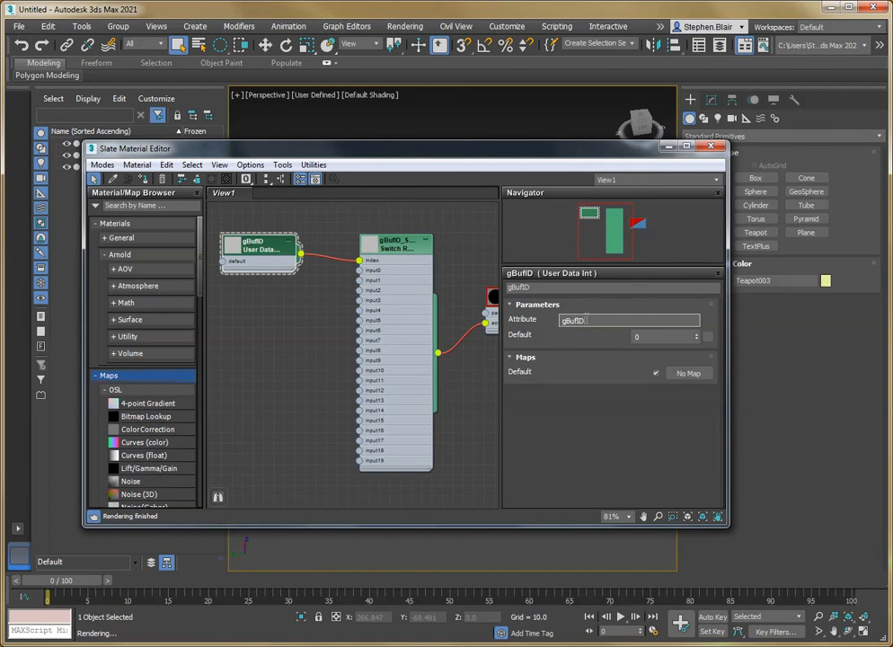